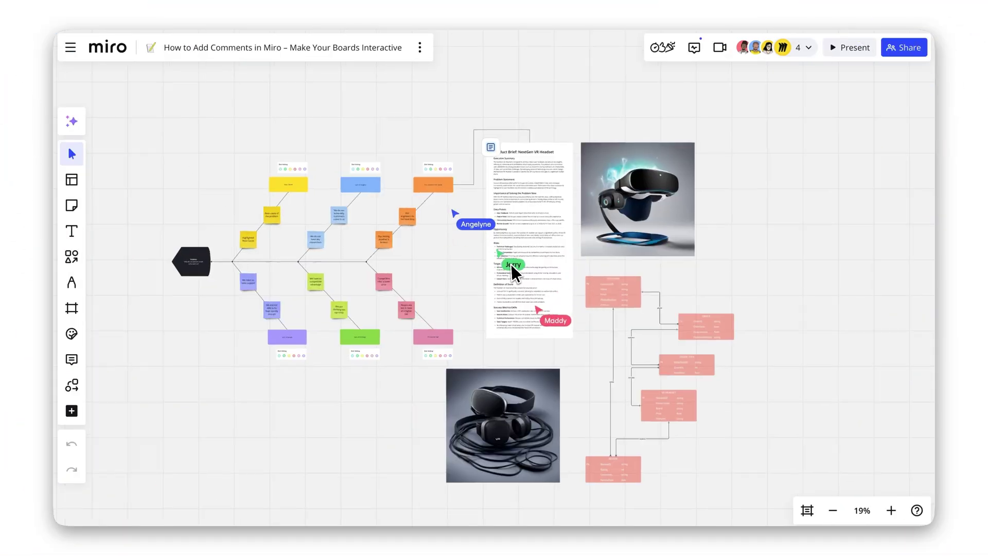
{"action": "scroll", "coordinate": [512, 264], "scroll_direction": "up", "scroll_amount": 3}
{"action": "scroll", "coordinate": [511, 265], "scroll_direction": "up", "scroll_amount": 3}
{"action": "scroll", "coordinate": [511, 264], "scroll_direction": "up", "scroll_amount": 2}
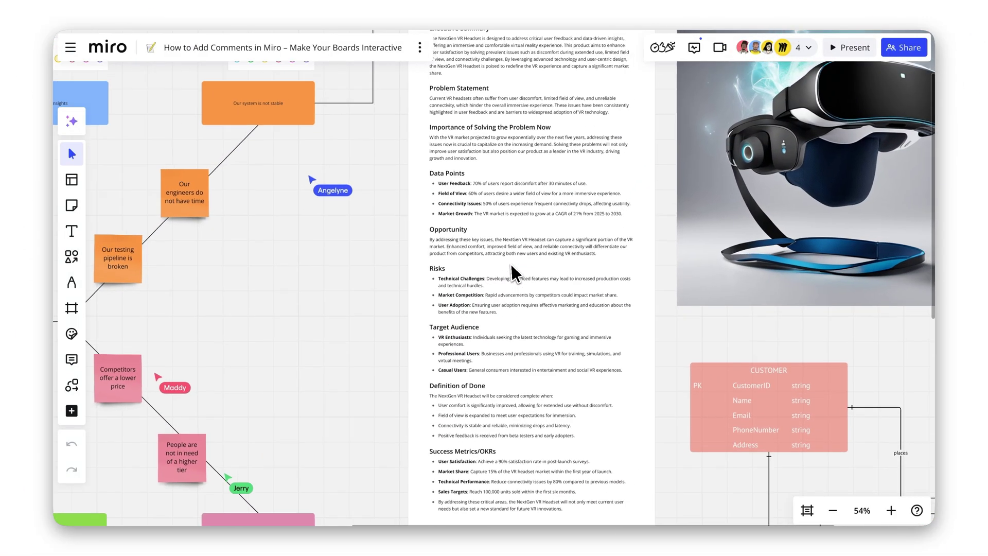
{"action": "scroll", "coordinate": [512, 264], "scroll_direction": "up", "scroll_amount": 2}
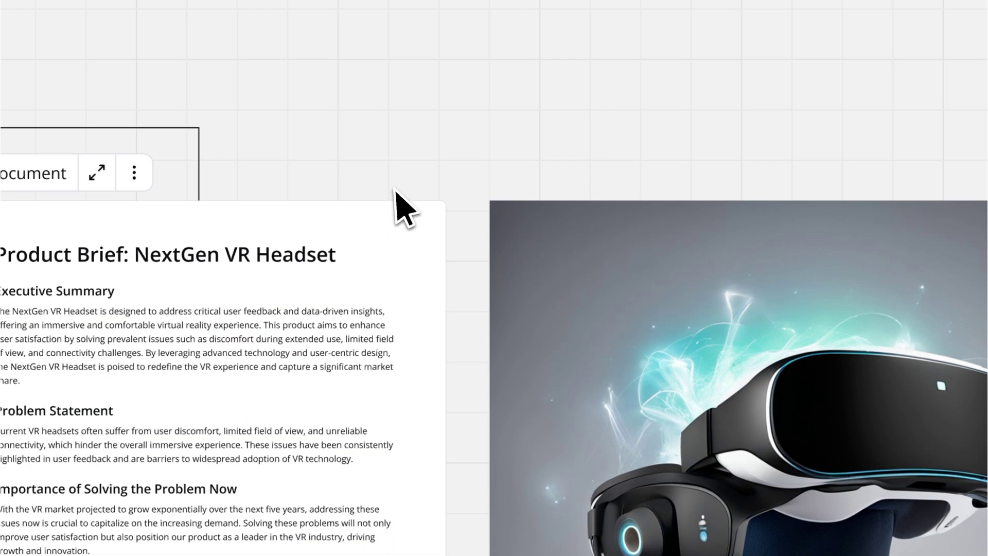
- Post a comment by the product brief mentioning Maddy: 'This is excellent! Let's make a timeline based on this.'
{"action": "left_click", "coordinate": [386, 188]}
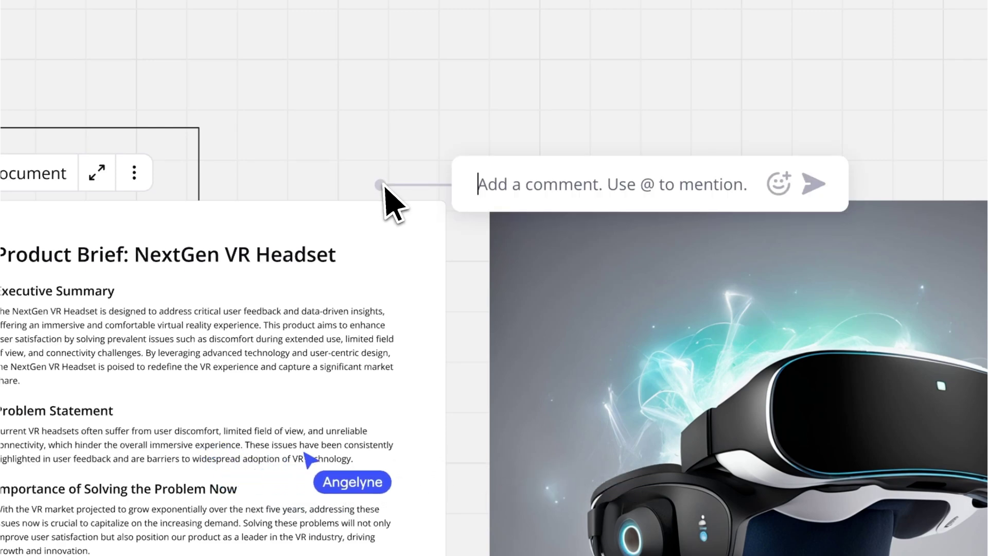
{"action": "type", "text": "@maddy"}
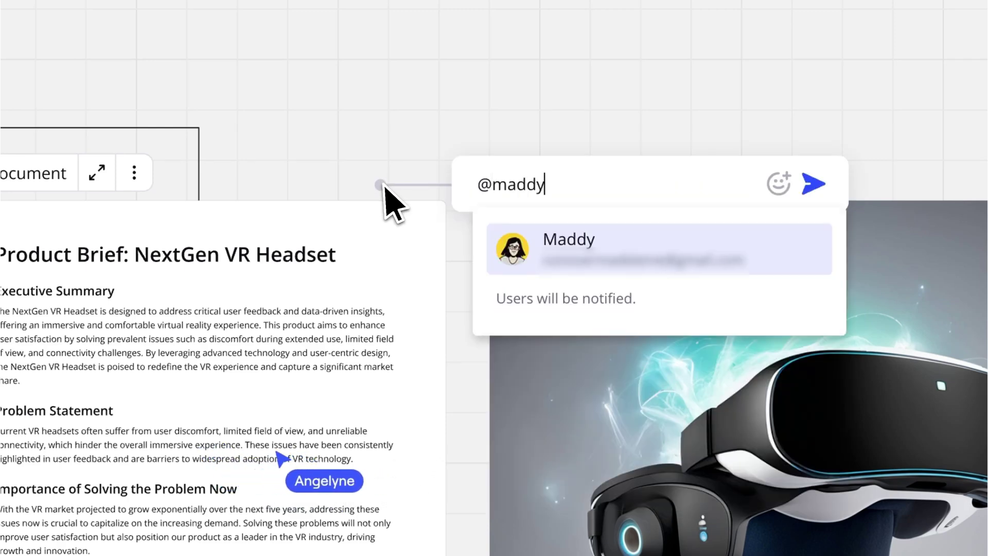
{"action": "left_click", "coordinate": [554, 254]}
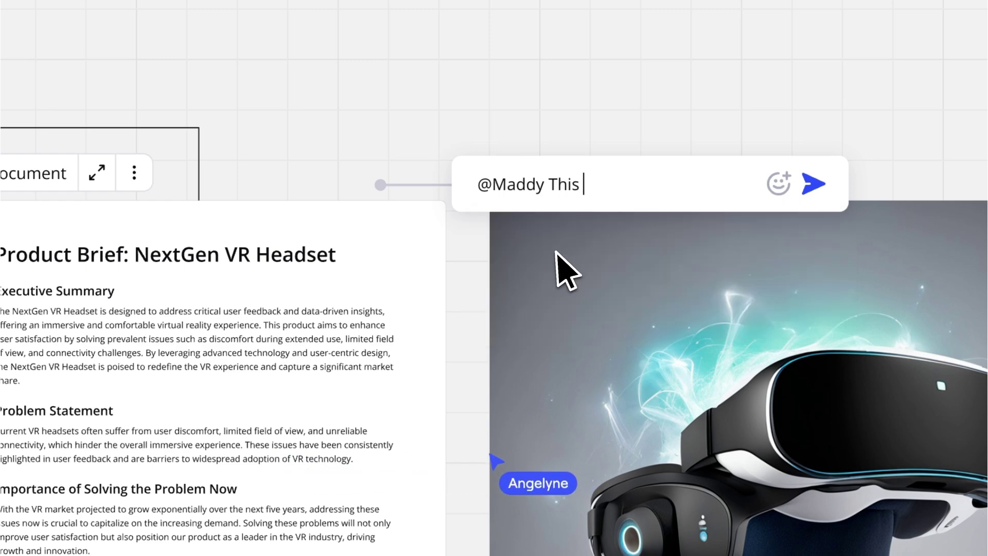
{"action": "type", "text": "make a ti"}
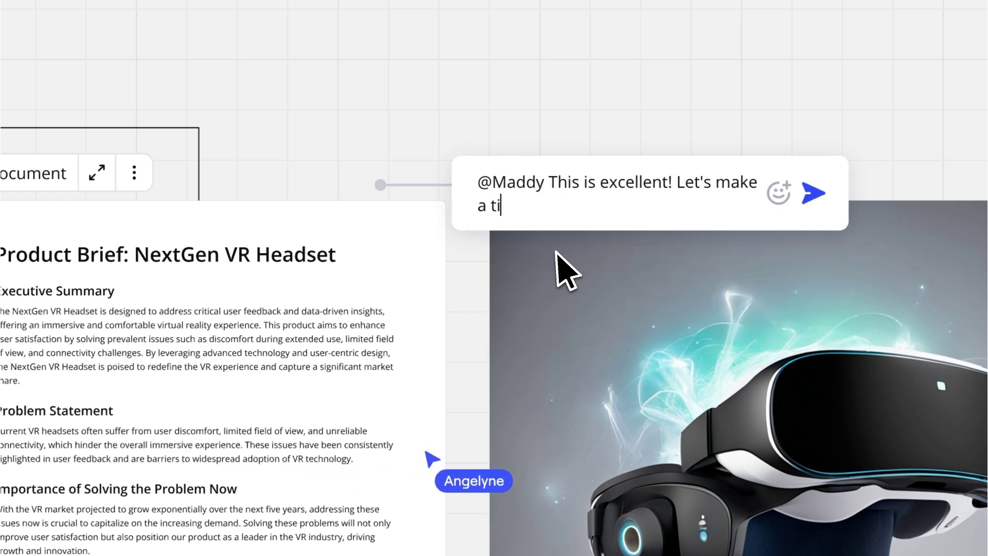
{"action": "type", "text": "meline based on this."}
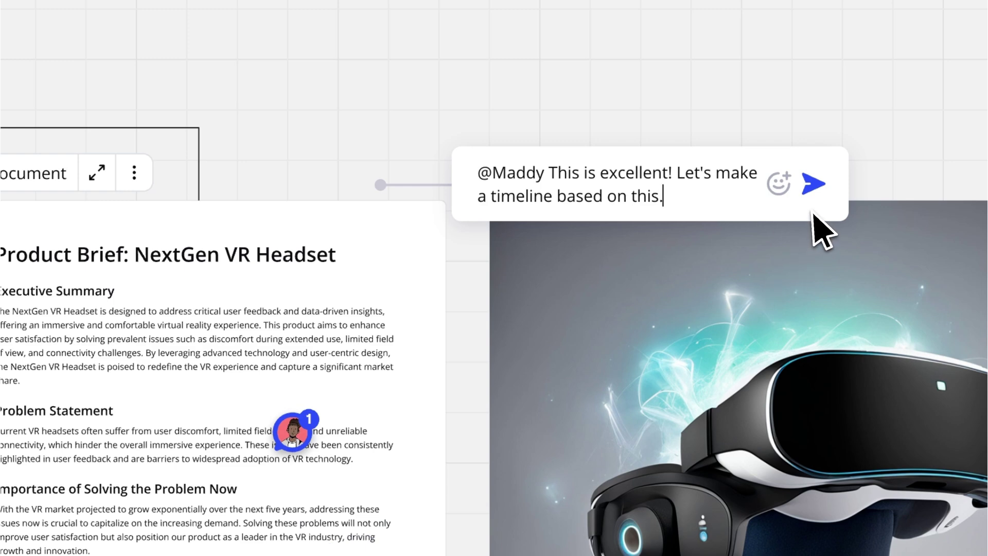
{"action": "left_click", "coordinate": [815, 184]}
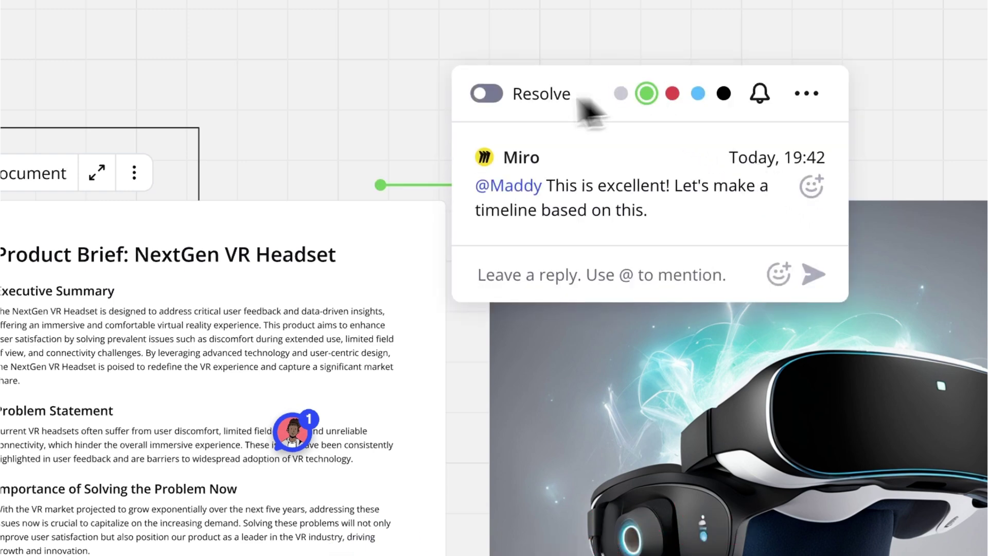
{"action": "left_click", "coordinate": [589, 110]}
{"action": "scroll", "coordinate": [589, 111], "scroll_direction": "down", "scroll_amount": 2}
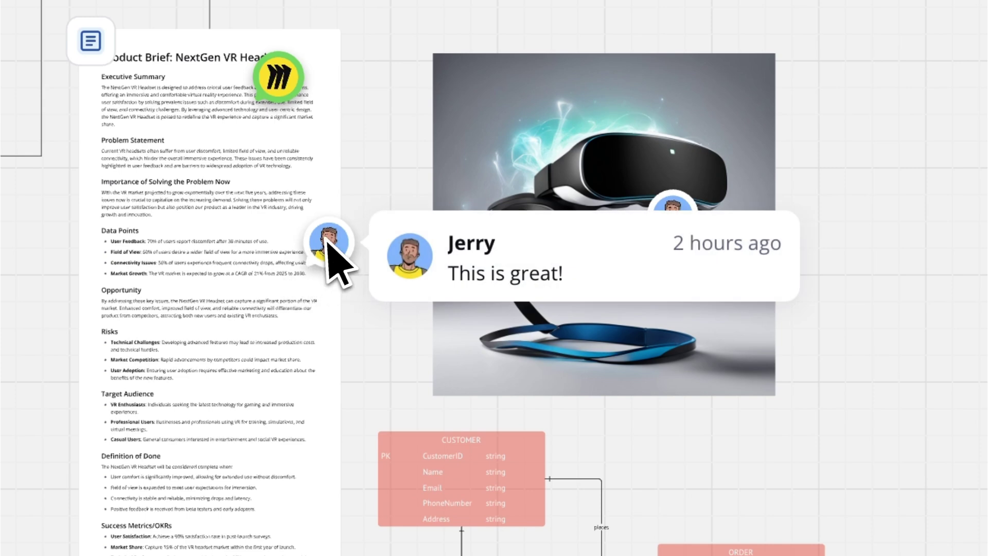
- Tag the 'Let's change the wording here' comment red
{"action": "left_click", "coordinate": [327, 242]}
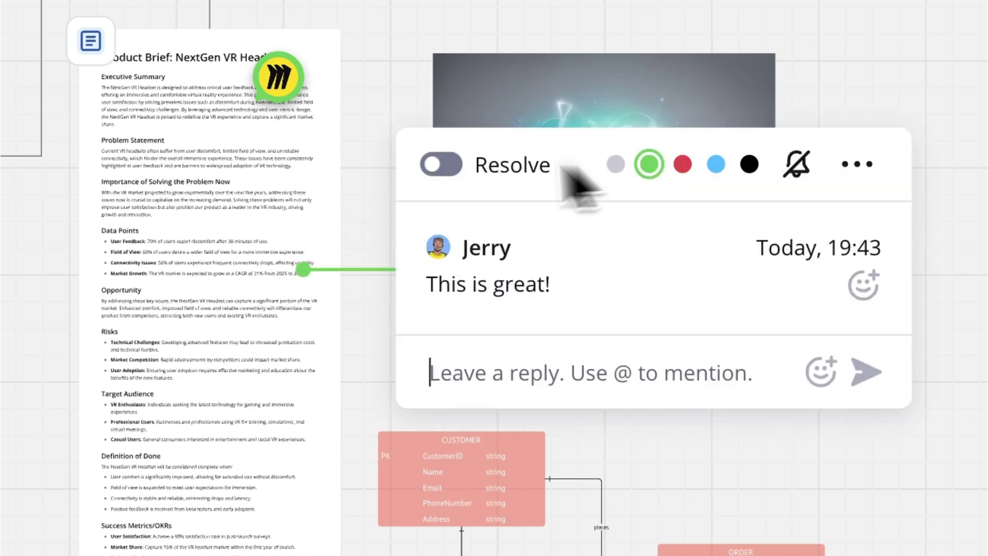
{"action": "left_click", "coordinate": [279, 76]}
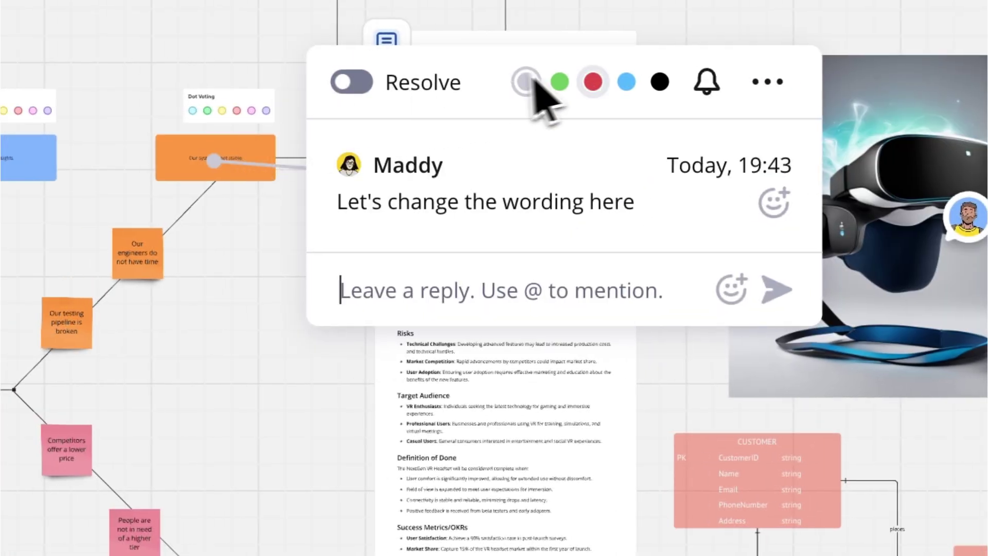
{"action": "left_click", "coordinate": [593, 82]}
{"action": "left_click", "coordinate": [276, 386]}
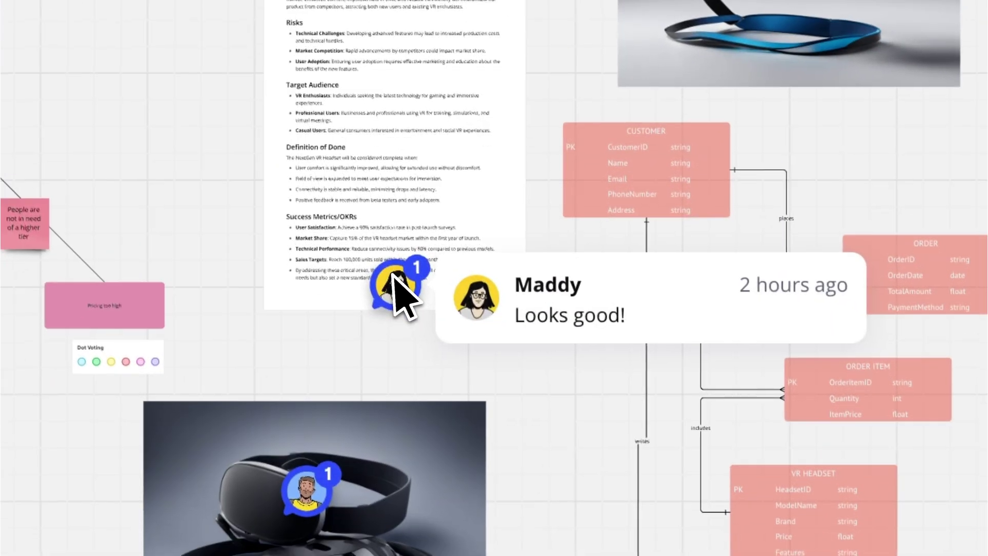
- Tag the 'Looks good!' comment green
{"action": "left_click", "coordinate": [402, 278]}
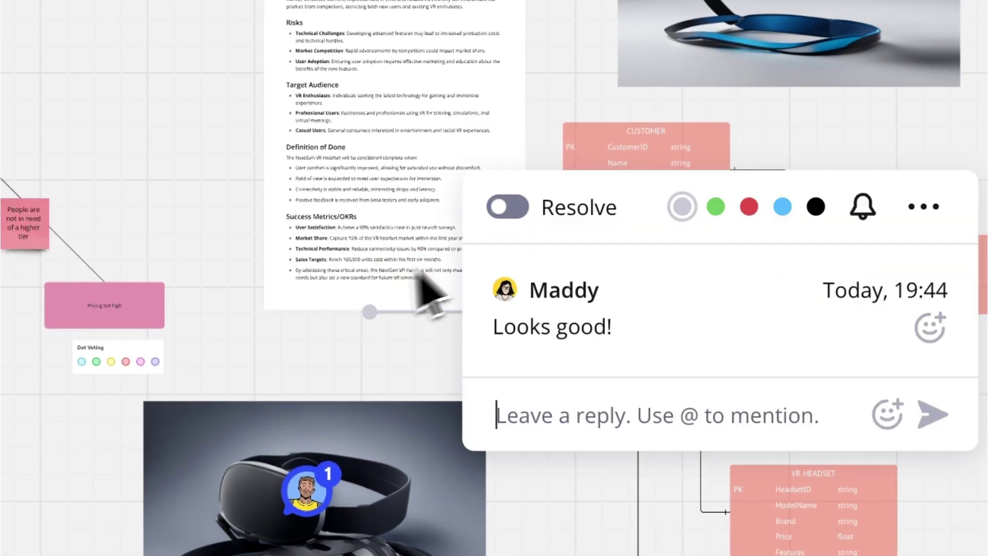
{"action": "left_click", "coordinate": [715, 207]}
{"action": "left_click", "coordinate": [607, 109]}
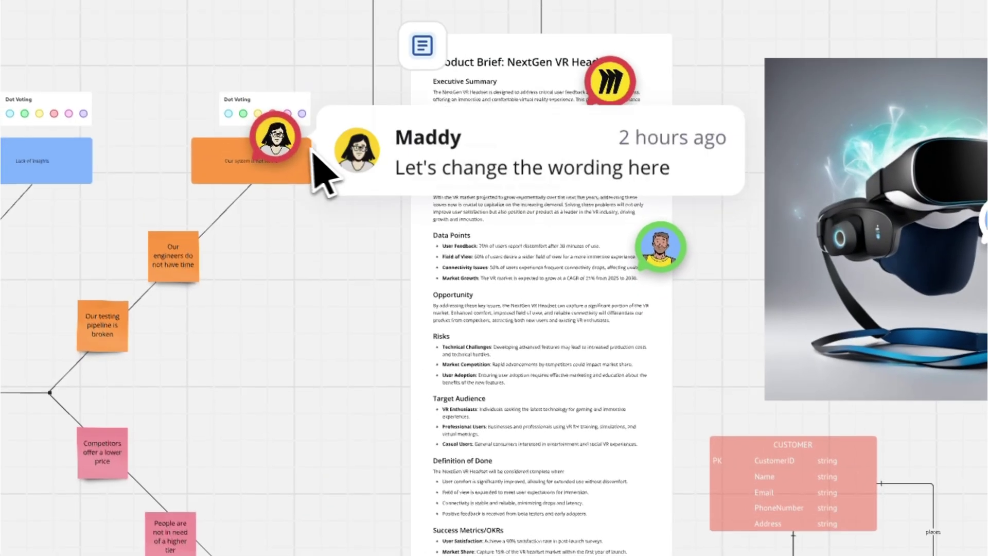
{"action": "left_click", "coordinate": [317, 144]}
- Pin the wording comment and reply 'I will work on this!'
{"action": "left_click", "coordinate": [804, 85]}
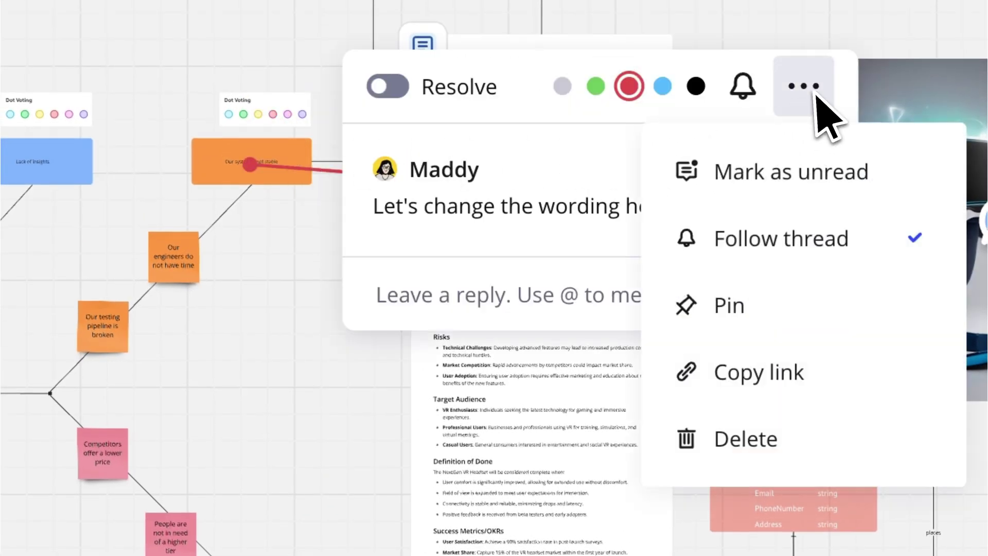
{"action": "left_click", "coordinate": [780, 309]}
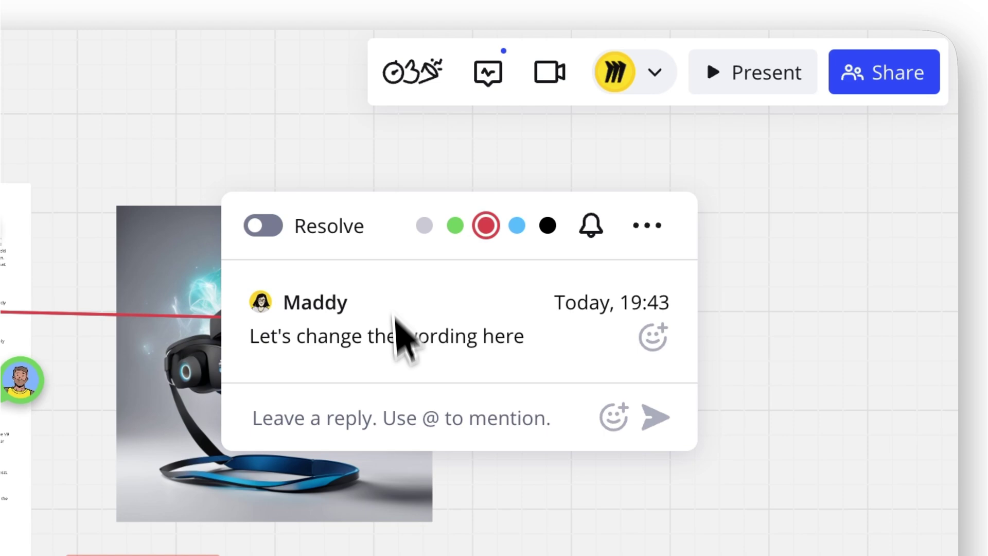
{"action": "left_click", "coordinate": [404, 447]}
{"action": "type", "text": "I will workon this!"}
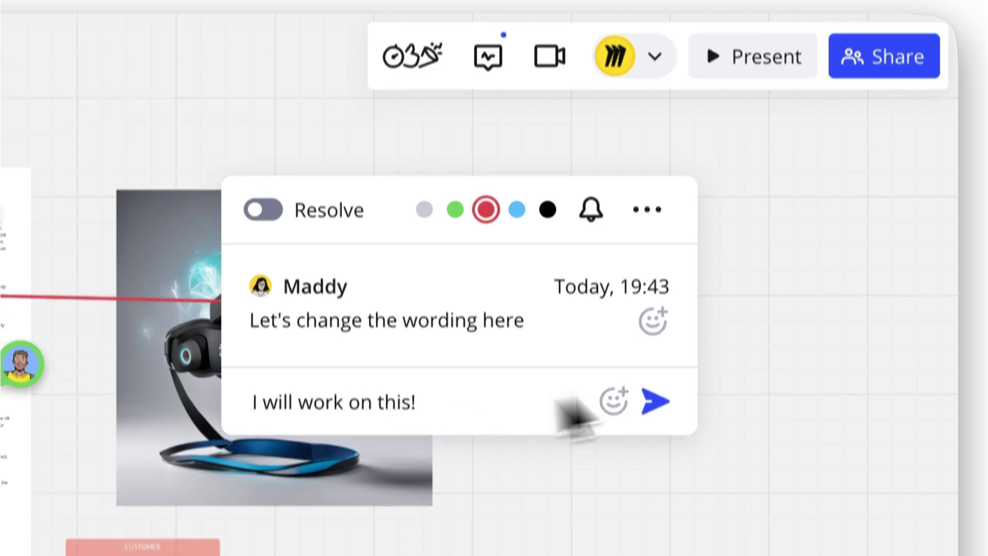
{"action": "left_click", "coordinate": [656, 418]}
- Give the wording comment a thumbs-up and open Angelyne's 'Good start!' thread from Activity
{"action": "left_click", "coordinate": [653, 337]}
{"action": "left_click", "coordinate": [308, 401]}
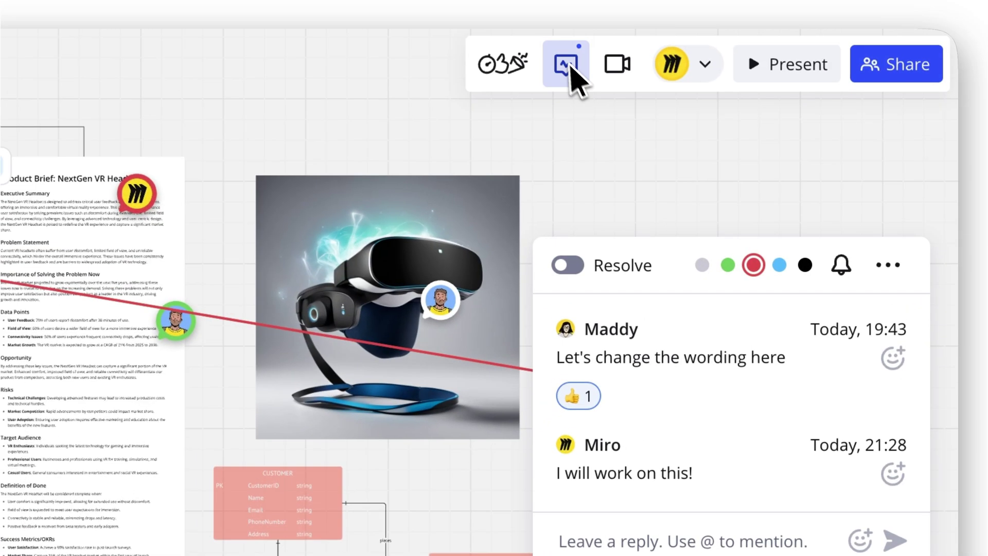
{"action": "left_click", "coordinate": [566, 64]}
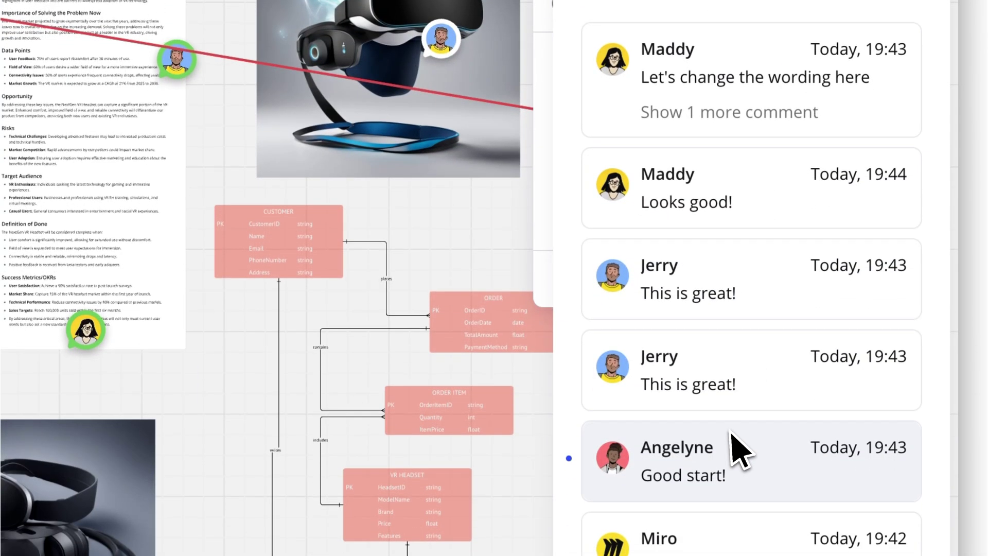
{"action": "left_click", "coordinate": [738, 452]}
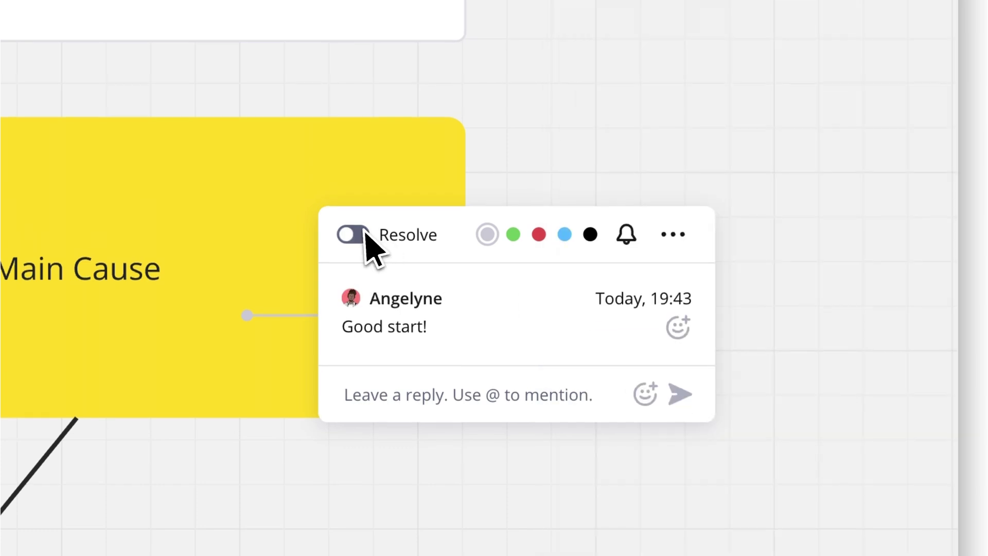
- Mark Angelyne's 'Good start!' thread on the Main Cause sticky as resolved
{"action": "left_click", "coordinate": [355, 235]}
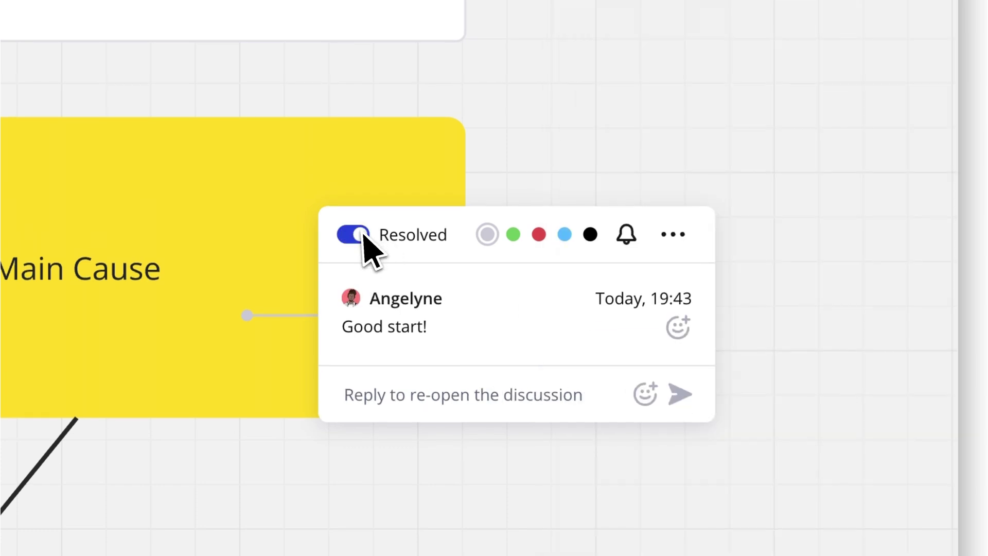